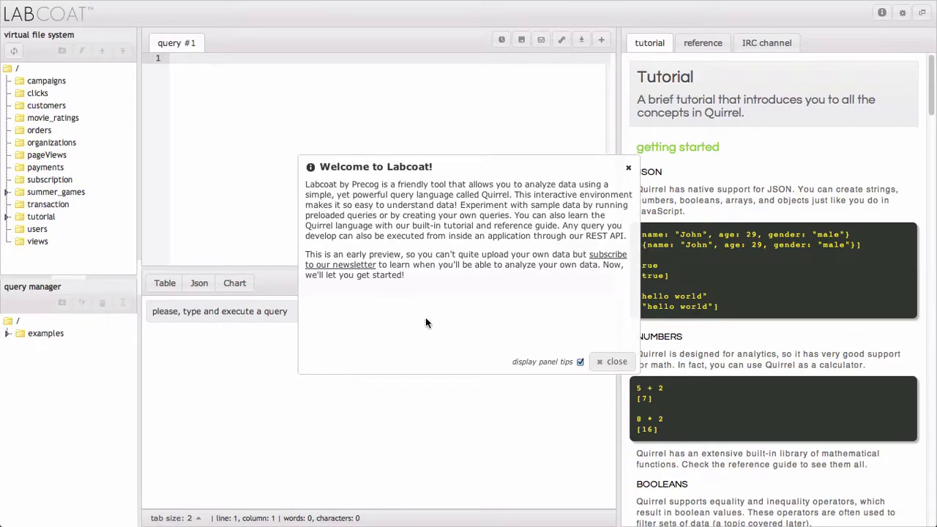
Close the welcome message and dismiss the Virtual File System and Query Browser tips
click(612, 361)
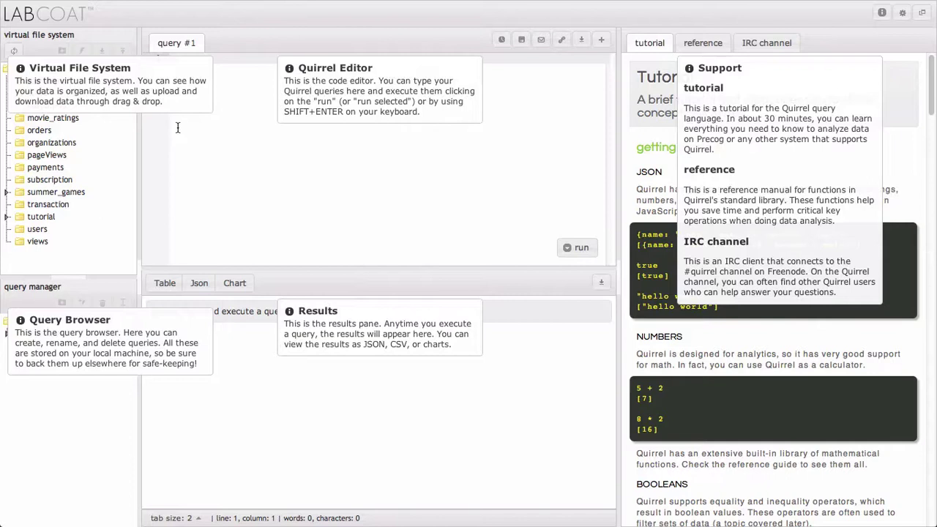
mouse_move(147, 114)
click(199, 68)
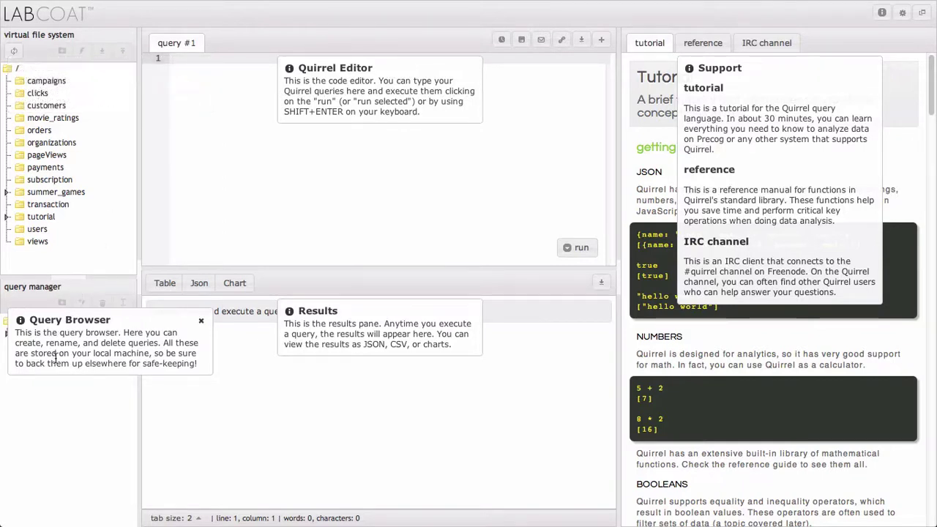
click(200, 319)
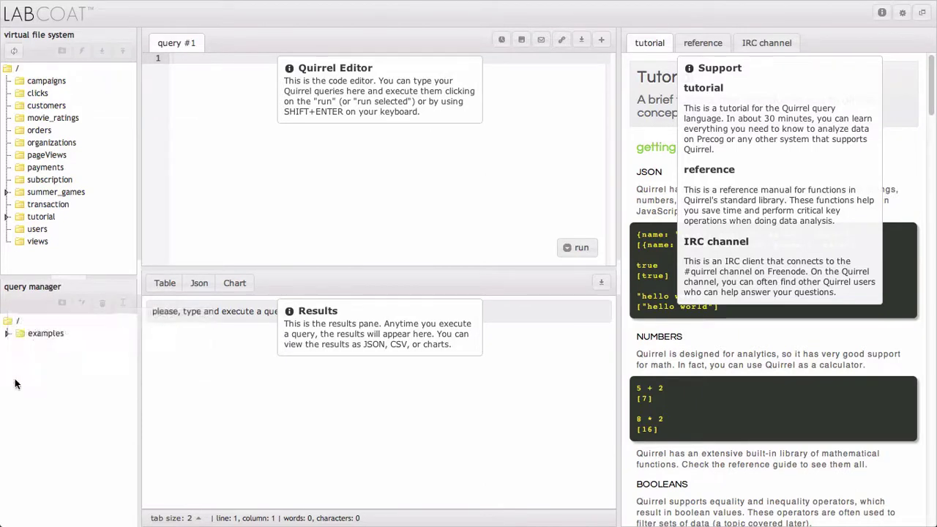
Expand the examples folder in the query manager and dismiss the Results and Support tips
click(7, 334)
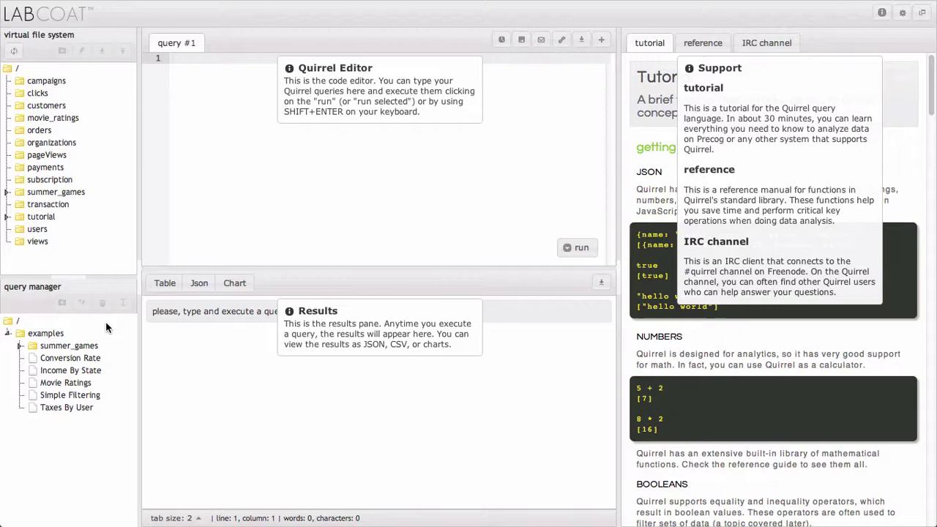
click(472, 313)
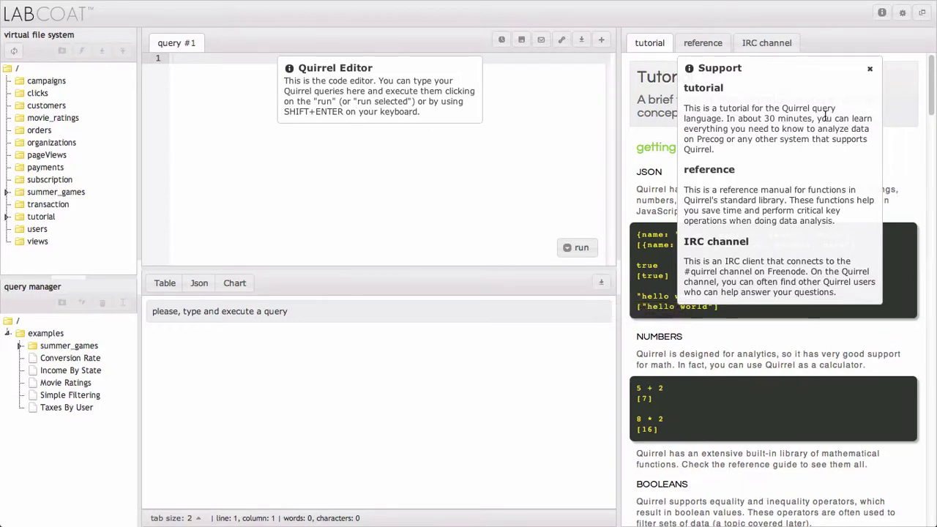
click(869, 69)
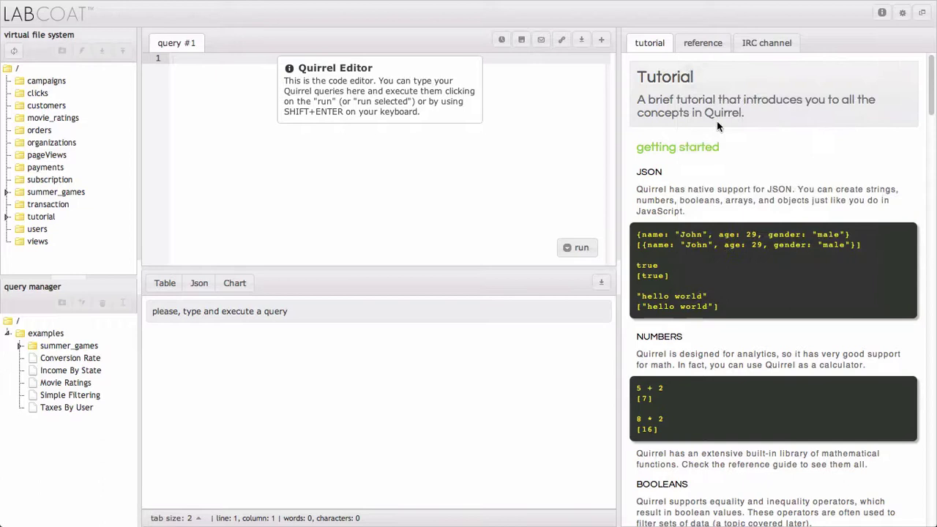
View the Quirrel reference and the IRC channel page, and collapse the support pane
click(701, 50)
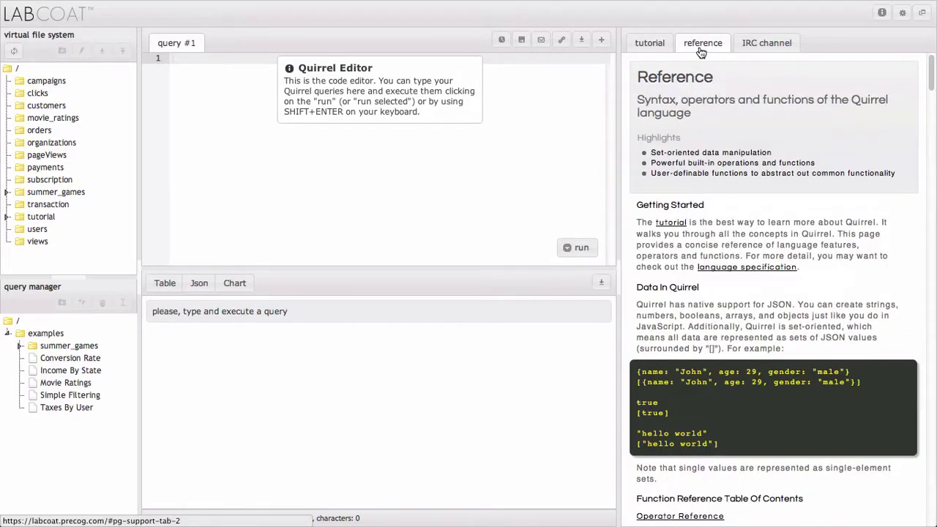
click(768, 46)
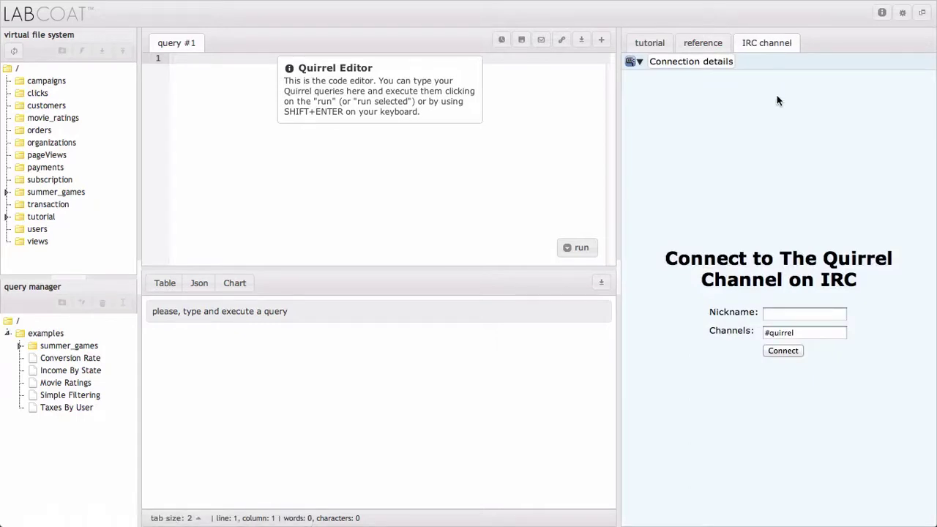
click(618, 280)
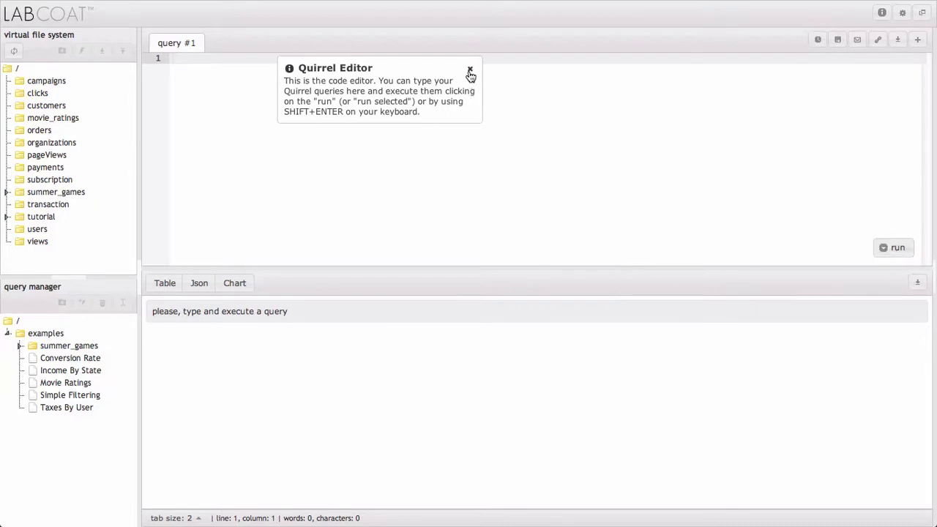
Dismiss the Quirrel Editor tip and open the Taxes By User example query
click(469, 70)
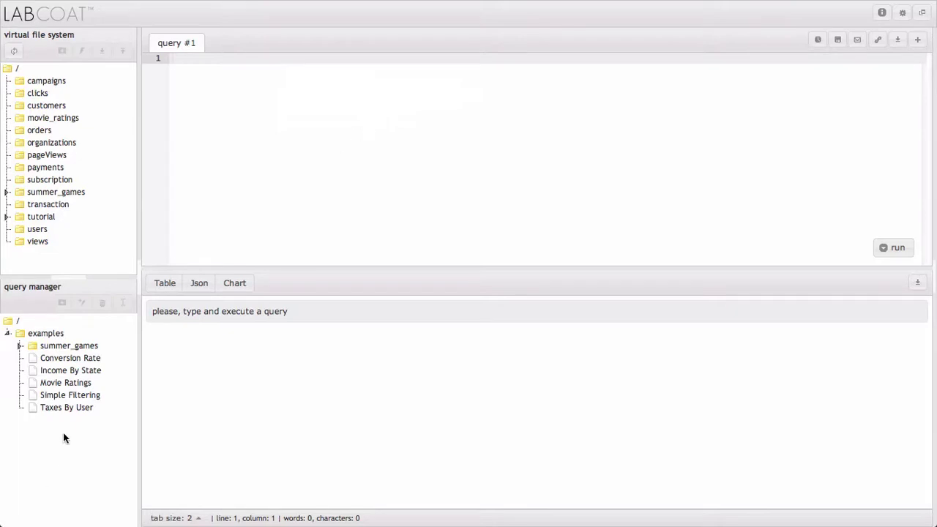
click(64, 410)
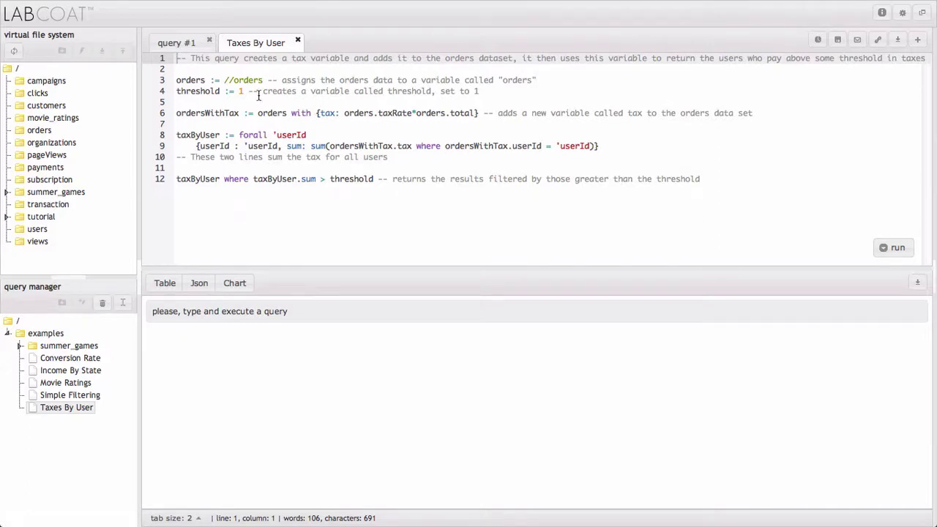
Run only the //orders expression from line 3 of the Taxes By User query
drag(264, 82, 221, 81)
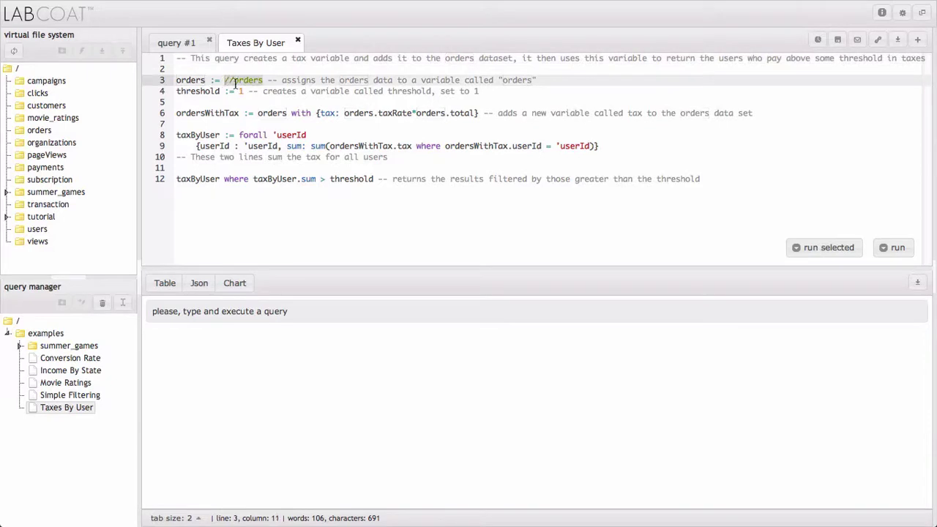
click(821, 255)
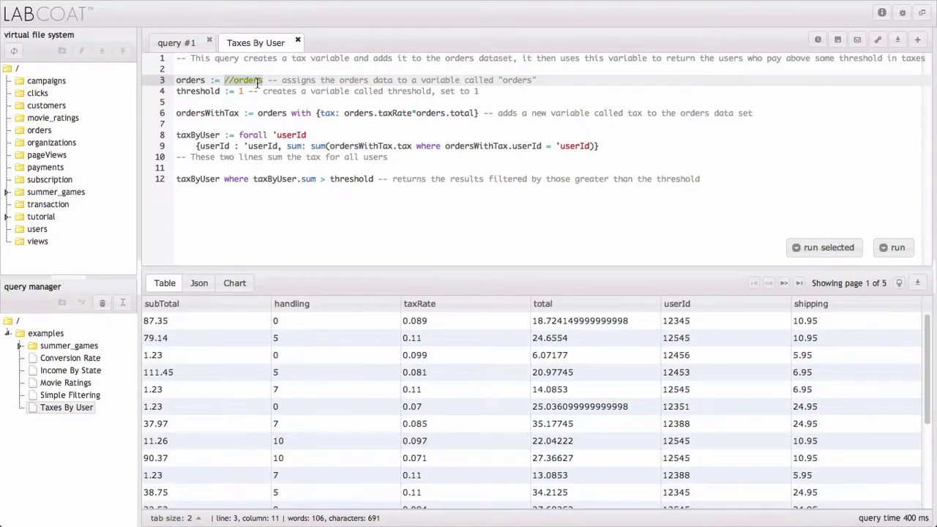
key(ctrl+Return)
click(196, 81)
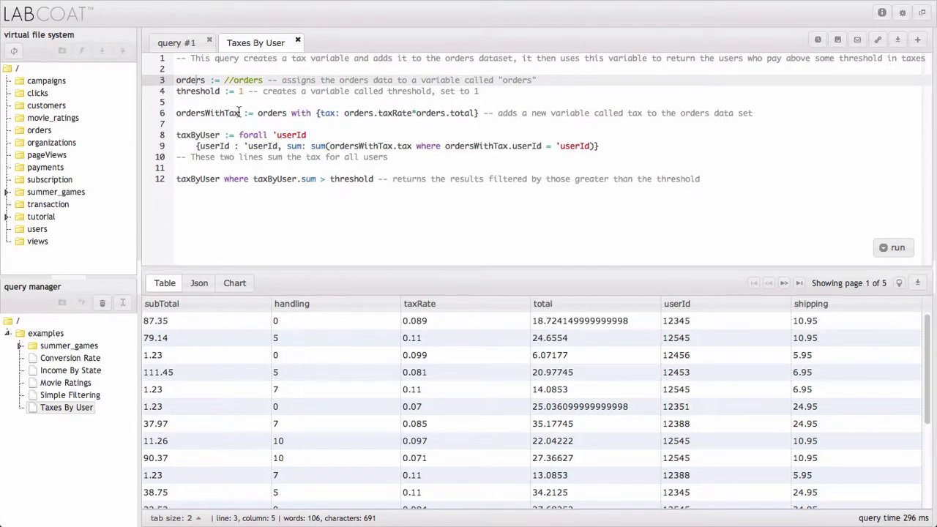
Examine how the query defines ordersWithTax from taxRate and total, and how taxByUser is built per userId and filtered by the threshold
drag(239, 114, 178, 115)
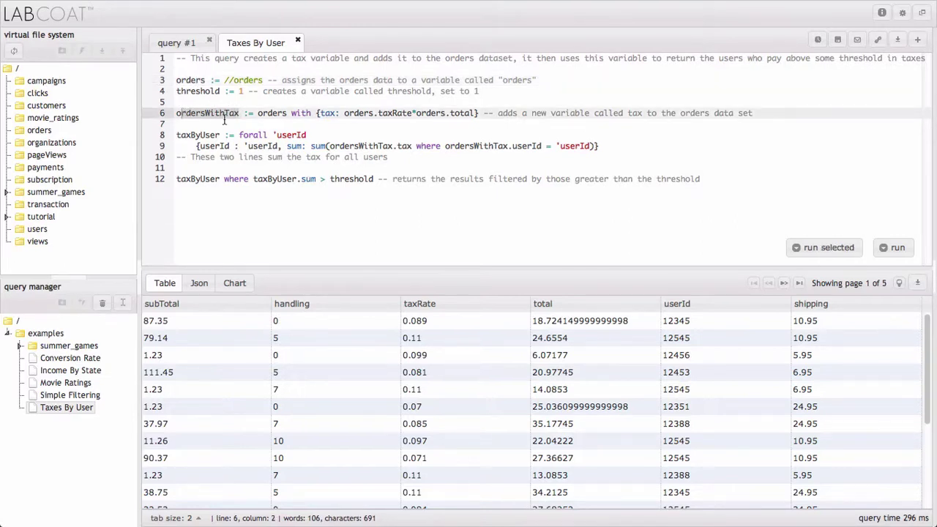
click(274, 113)
drag(291, 113, 317, 114)
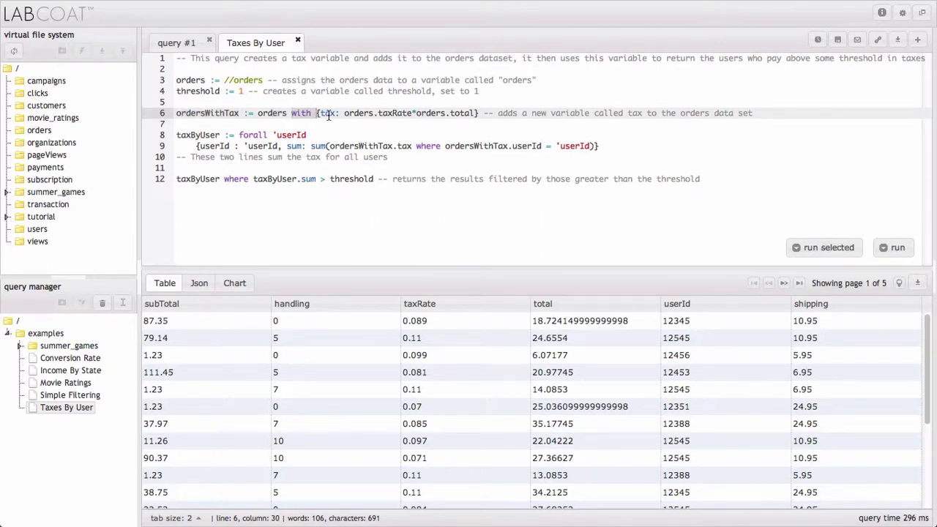
click(328, 115)
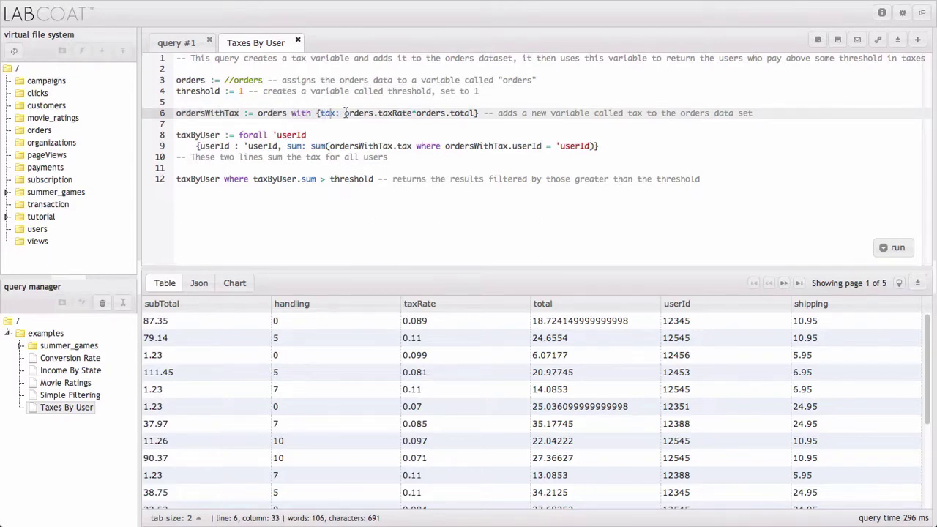
double_click(385, 114)
double_click(465, 113)
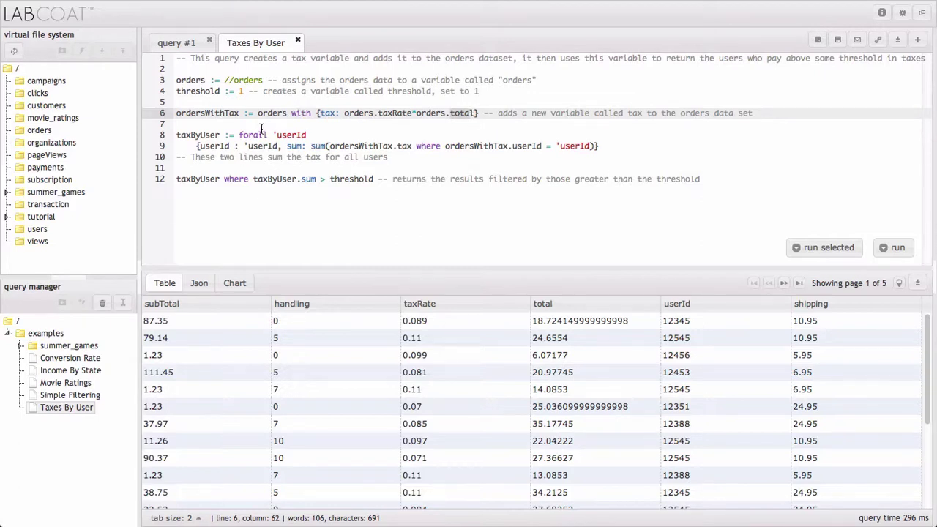
drag(272, 135, 314, 134)
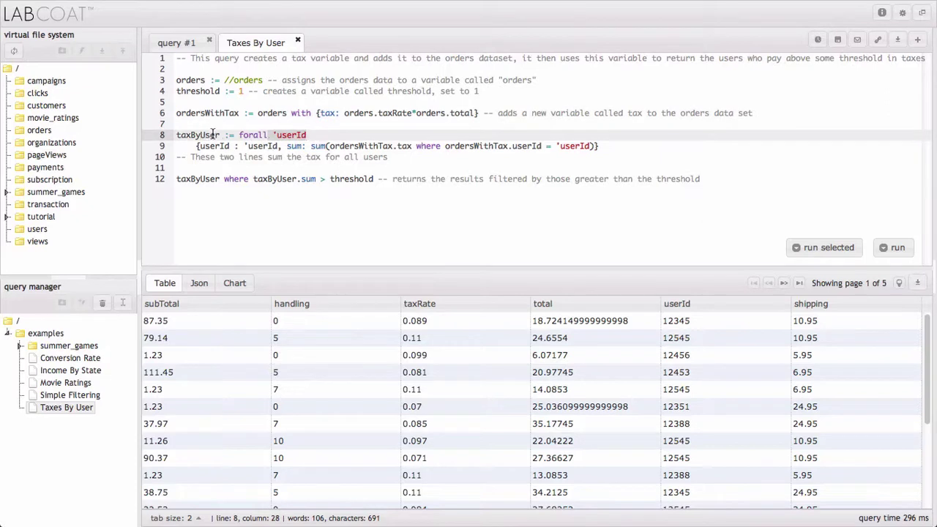
drag(217, 135, 176, 134)
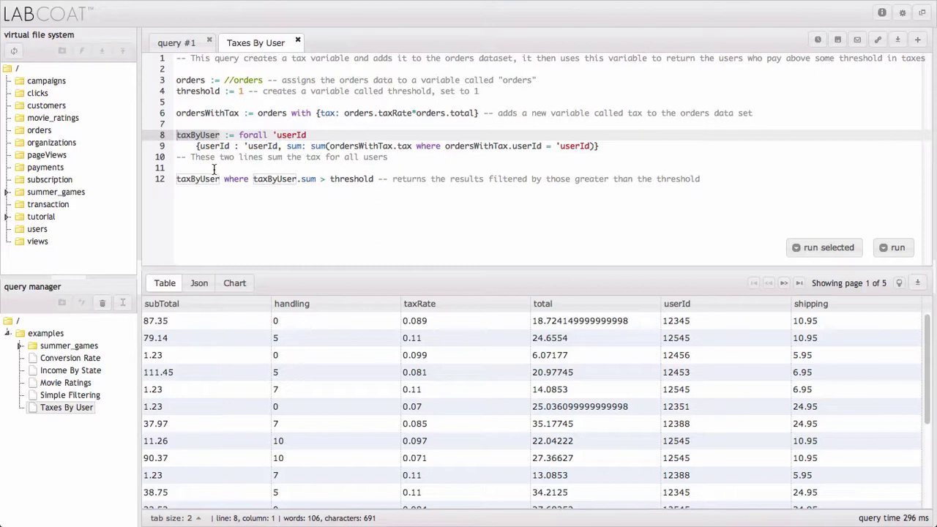
drag(219, 183, 175, 181)
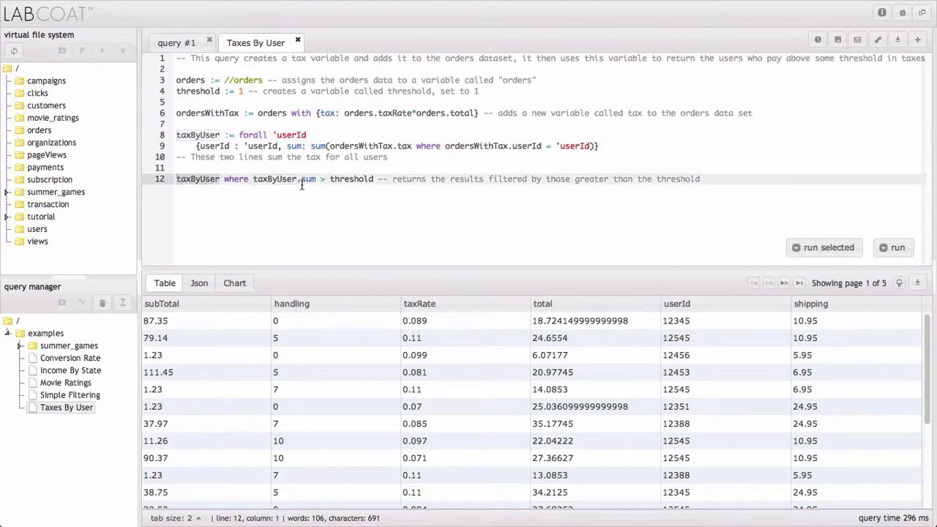
drag(294, 181, 372, 181)
click(483, 210)
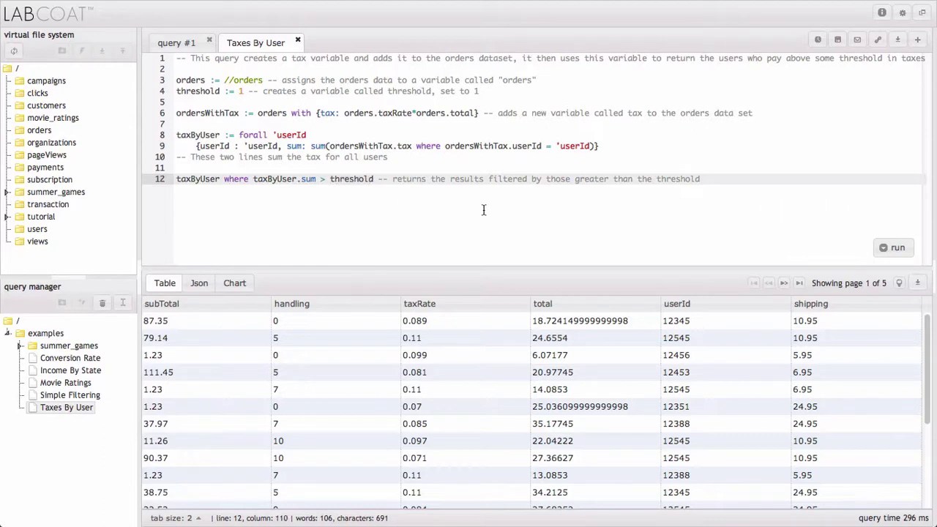
Run the whole Taxes By User query and display its results as JSON
click(900, 252)
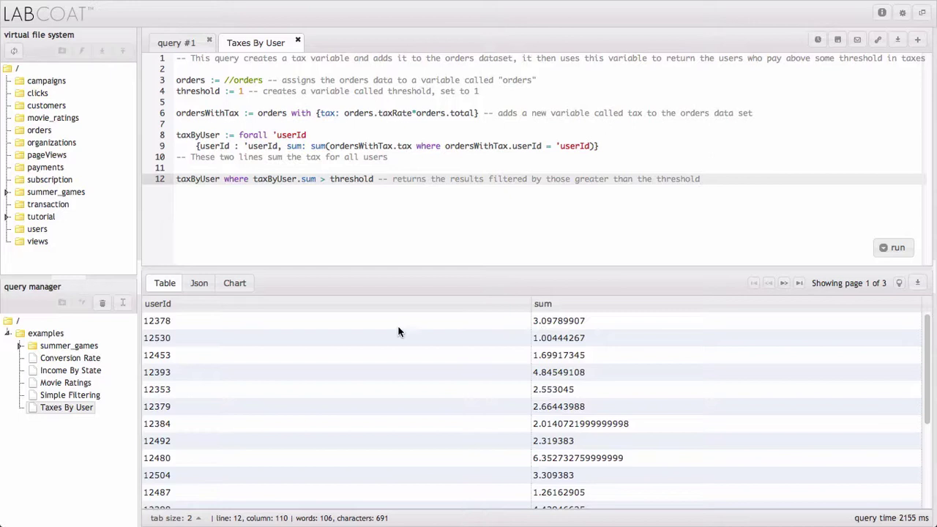
click(203, 288)
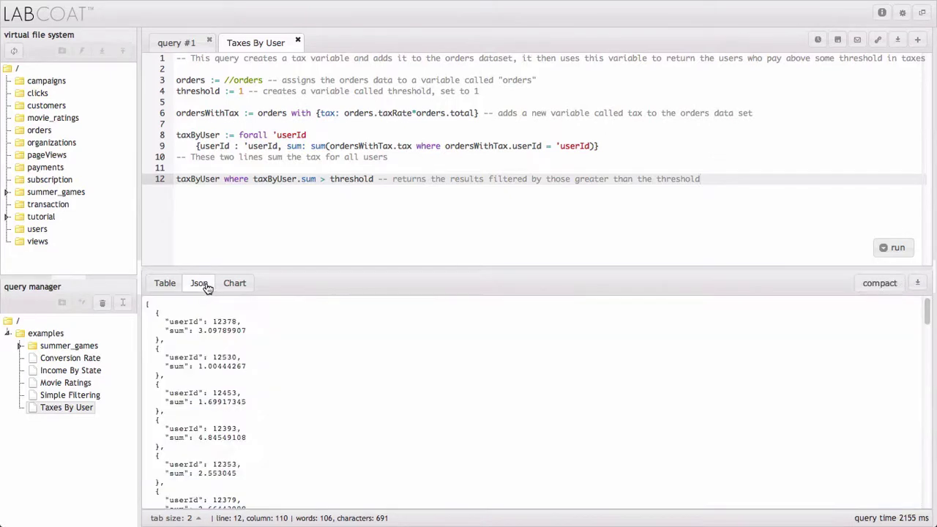
Chart the query results with userId on the X axis and sum on the Y axis
click(234, 285)
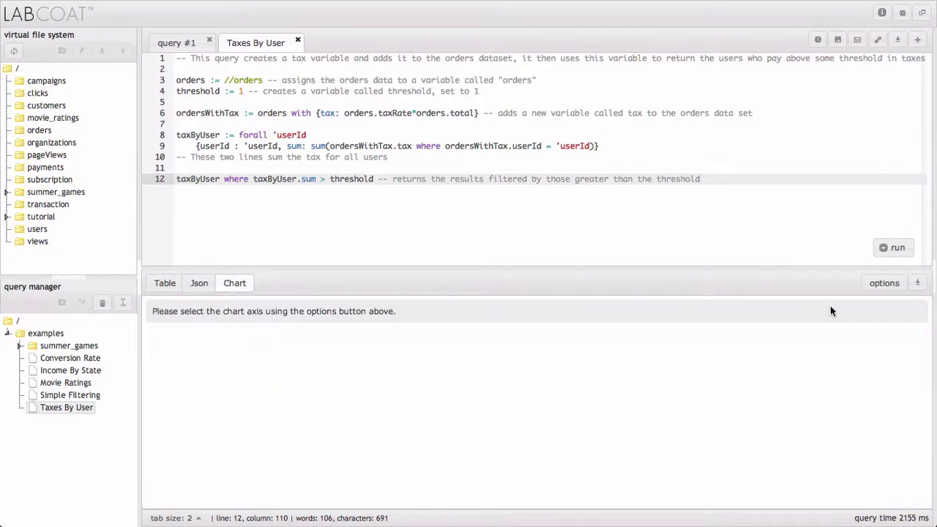
click(883, 284)
click(875, 339)
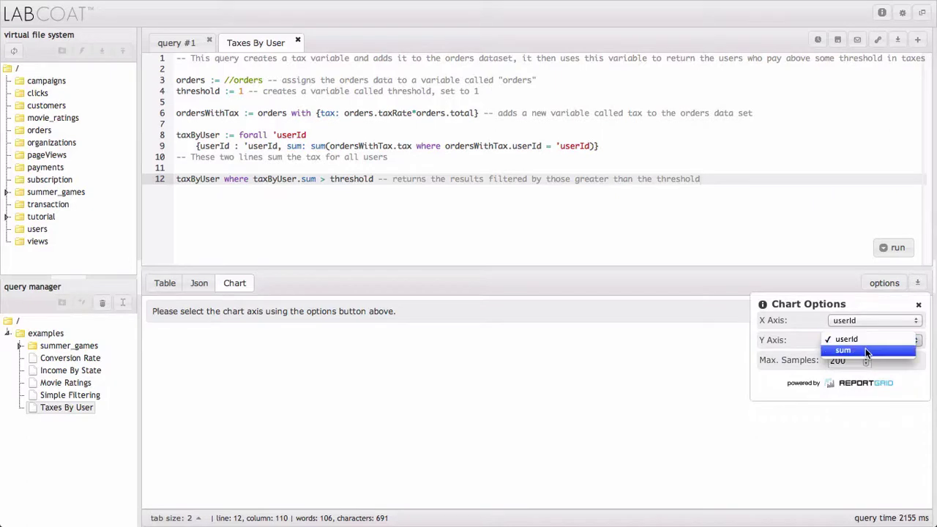
click(865, 350)
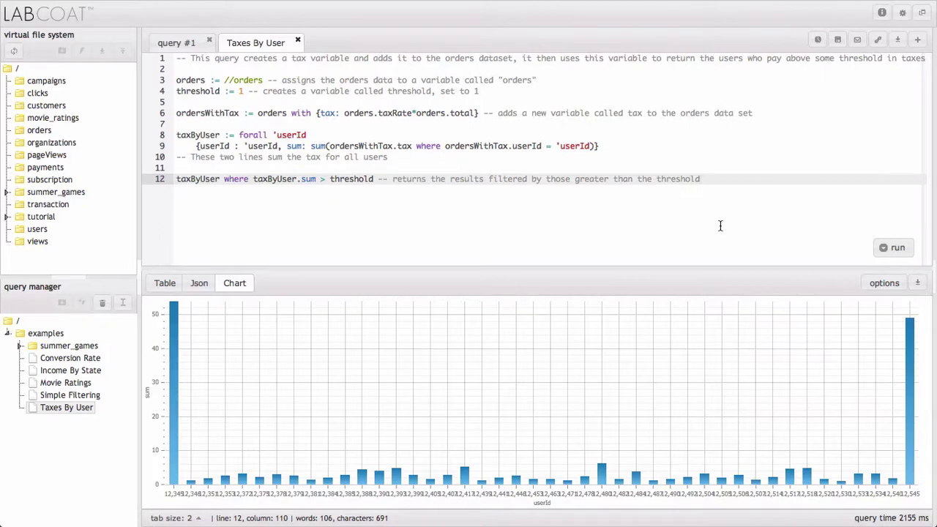
Preview the results download as compact JSON and as CSV, and close the dialog without downloading
click(918, 284)
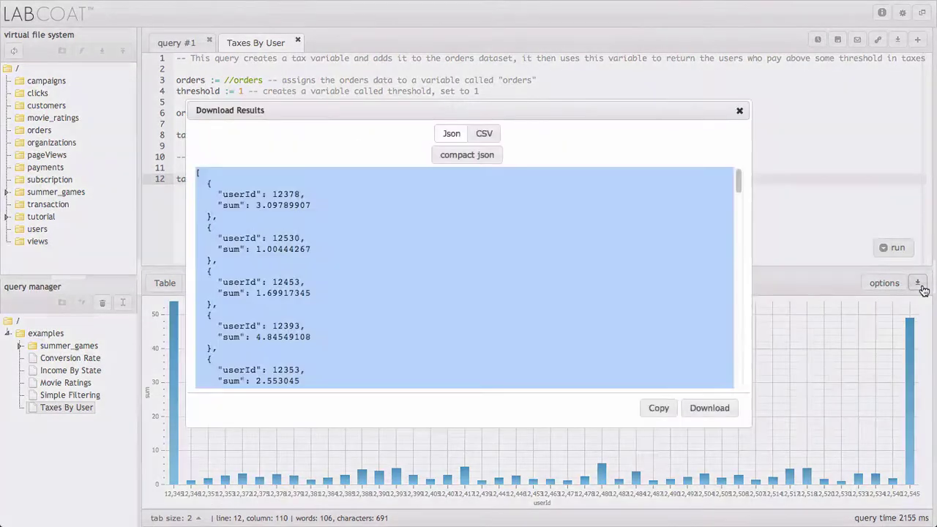
click(472, 162)
click(483, 134)
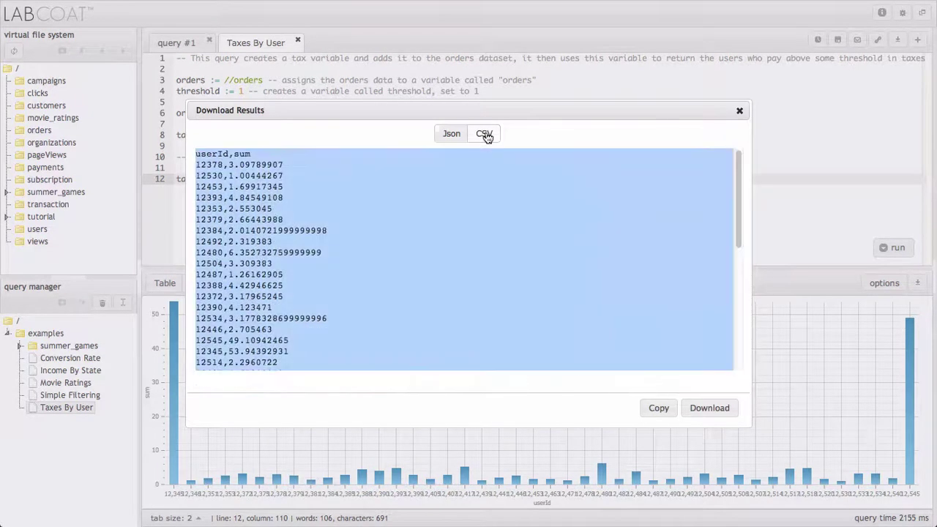
click(739, 110)
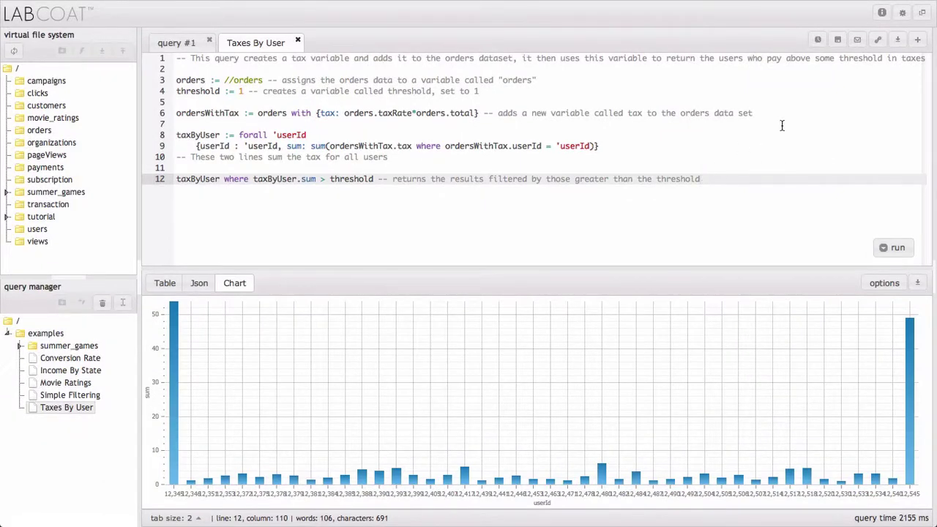
Preview the query export as compact Quirrel, JavaScript, HTML and PHP code
click(898, 41)
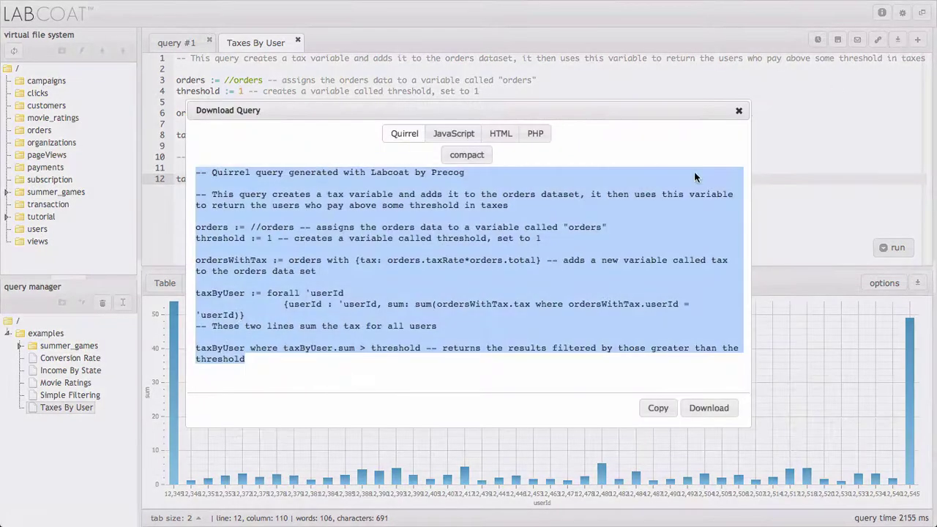
click(465, 155)
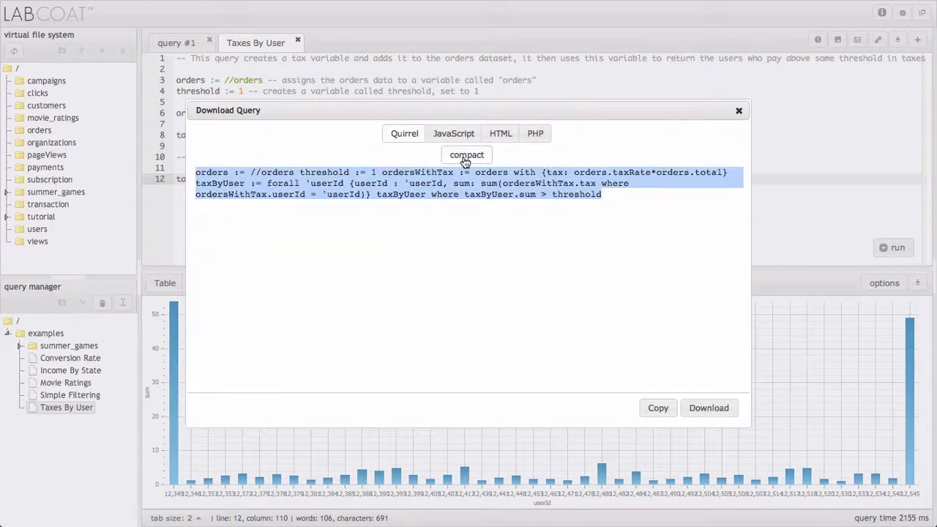
click(452, 139)
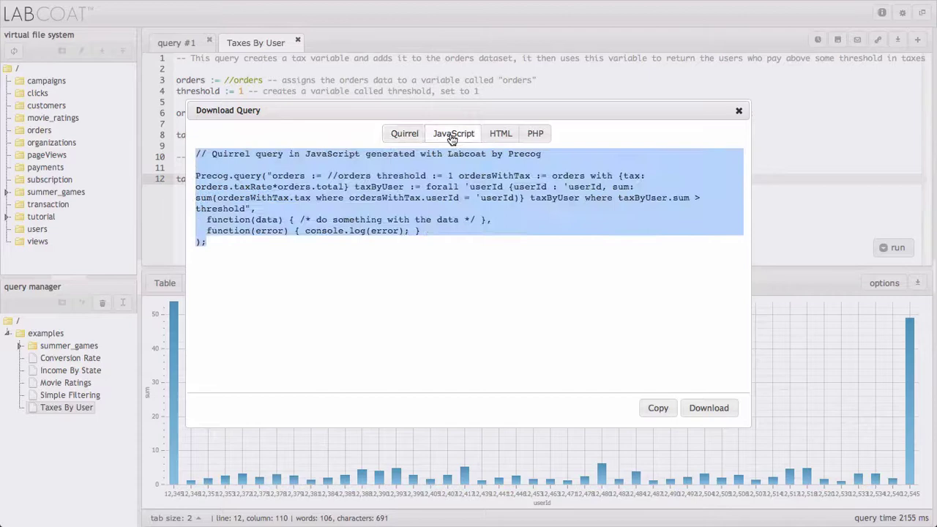
click(500, 133)
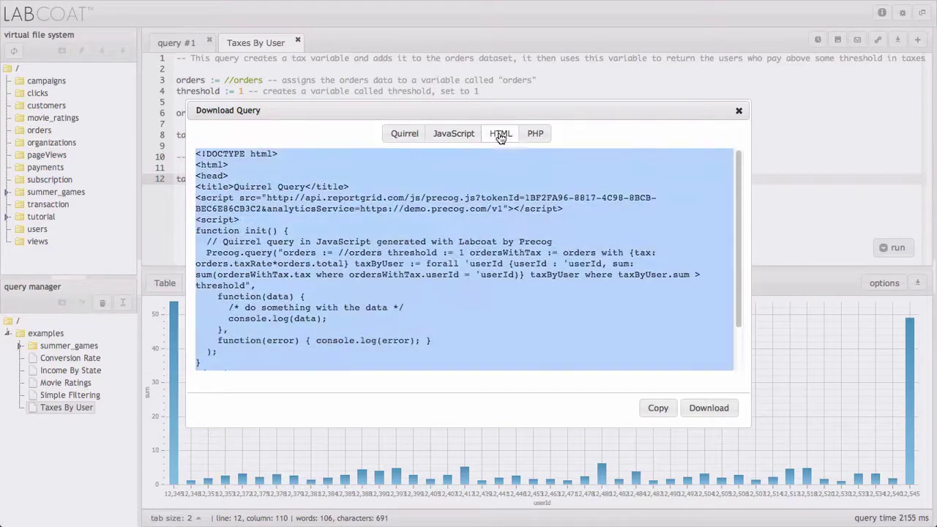
click(537, 135)
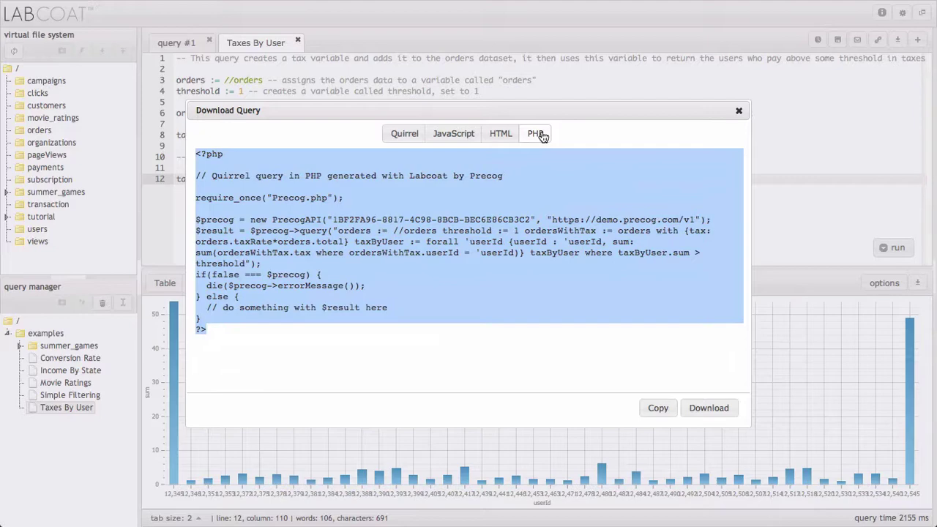
Close the query export dialog, then view the history of executed queries and close it
click(738, 110)
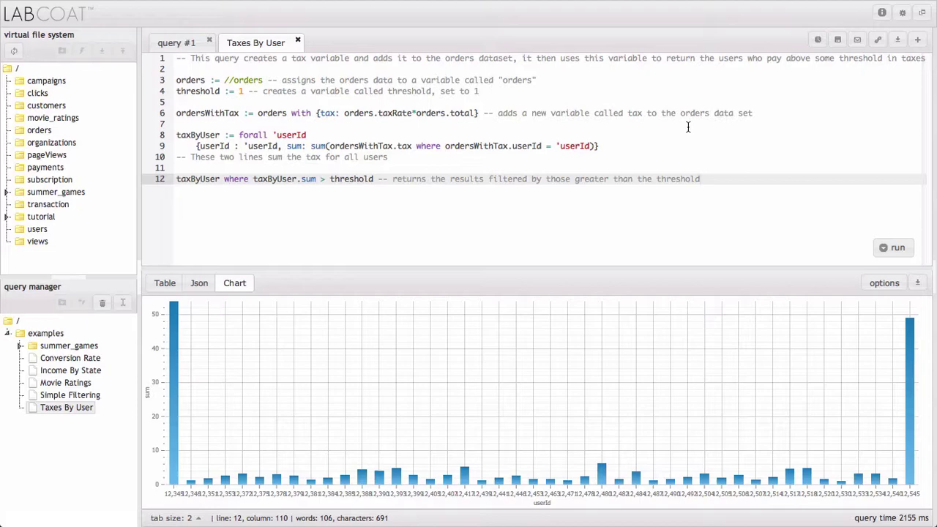
click(818, 44)
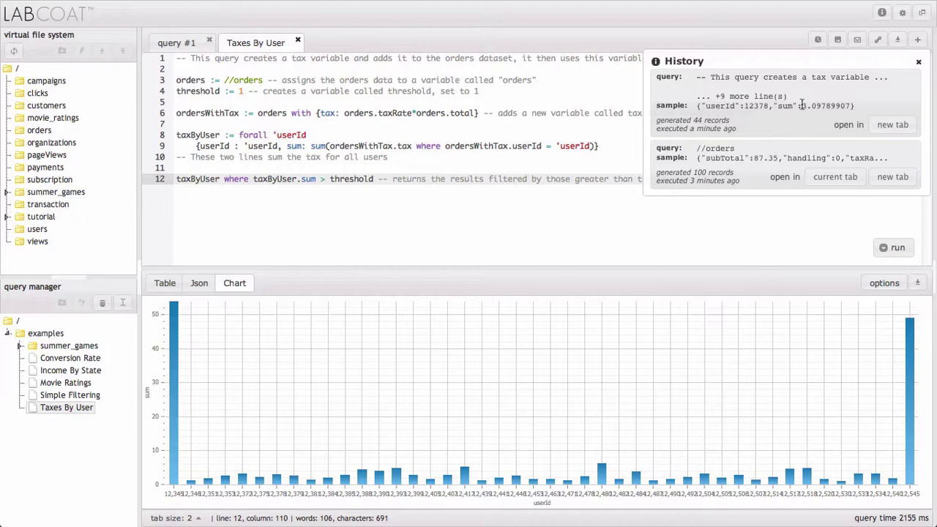
click(919, 64)
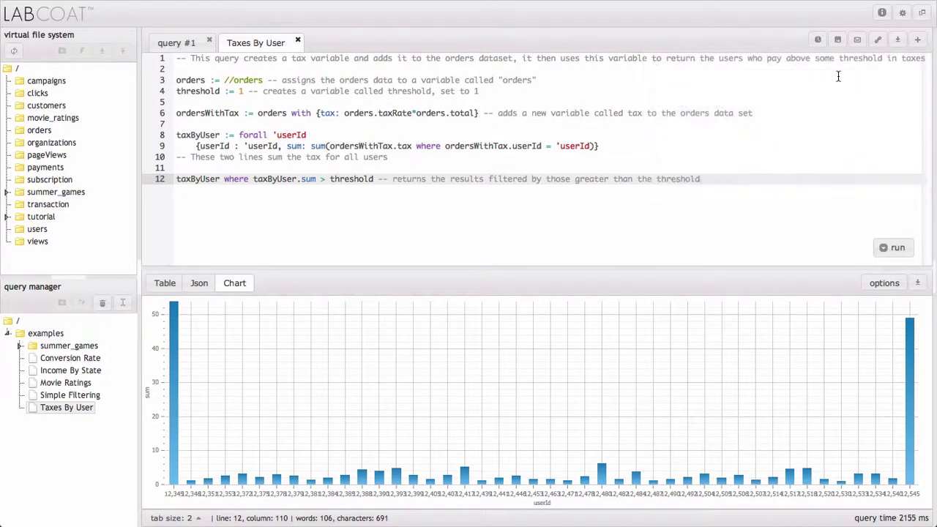
Set the threshold variable on line 4 of the Taxes By User query to 5 and save the query
click(249, 90)
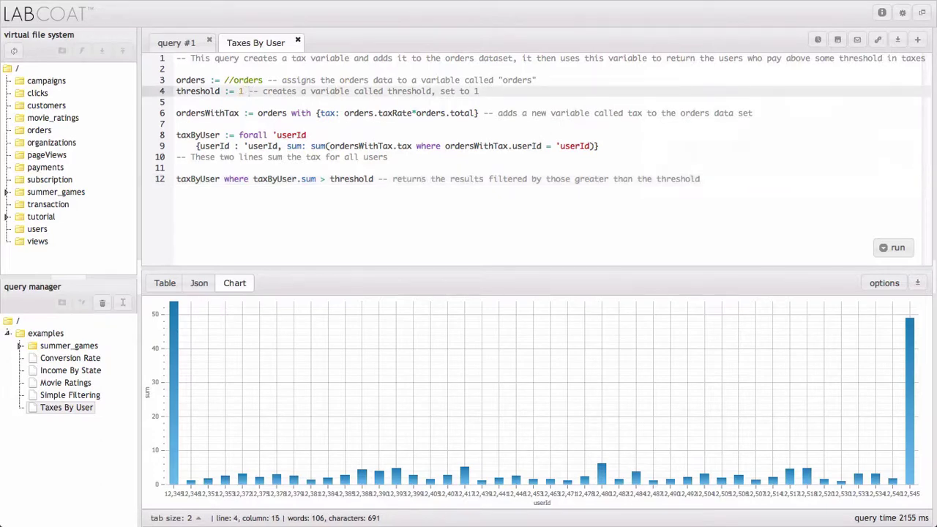
key(BackSpace)
key(BackSpace)
text(5)
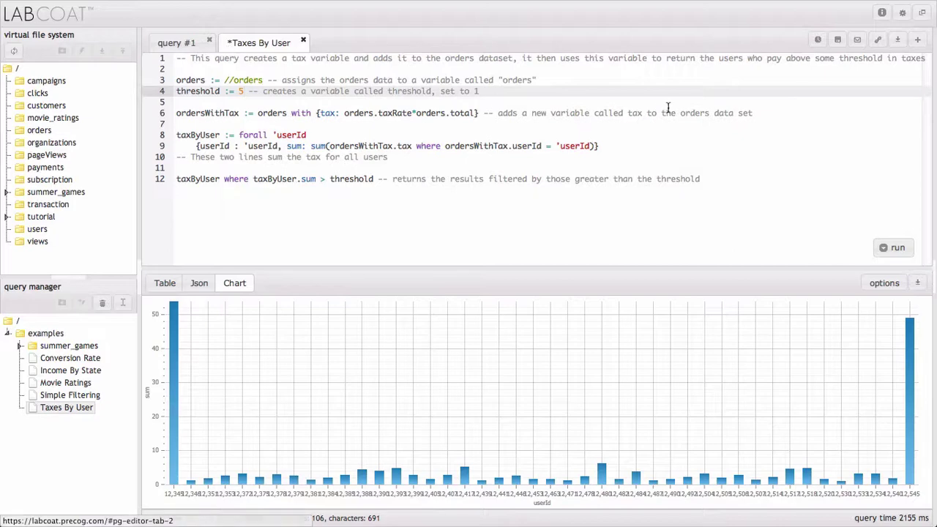
click(838, 41)
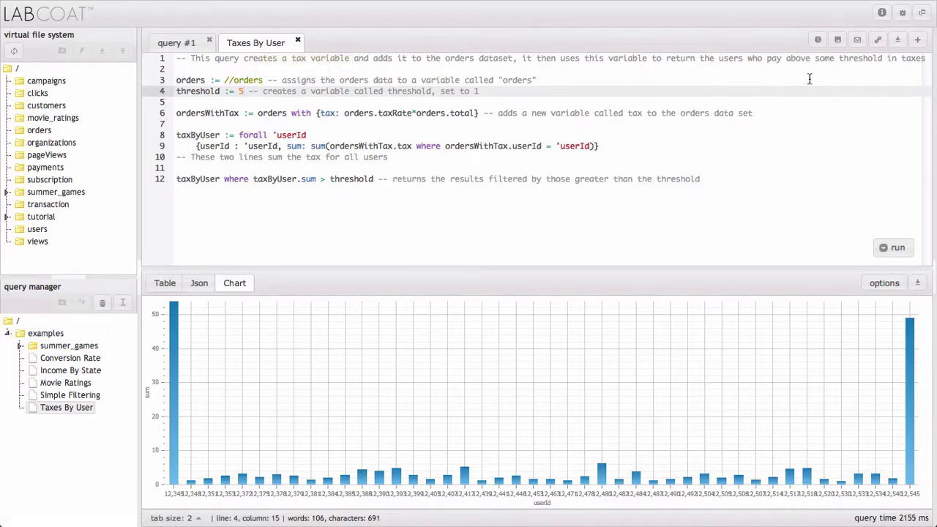
Send the query to Precog support in the prefilled Quirrel Help email and switch back to Labcoat in Chrome
click(857, 41)
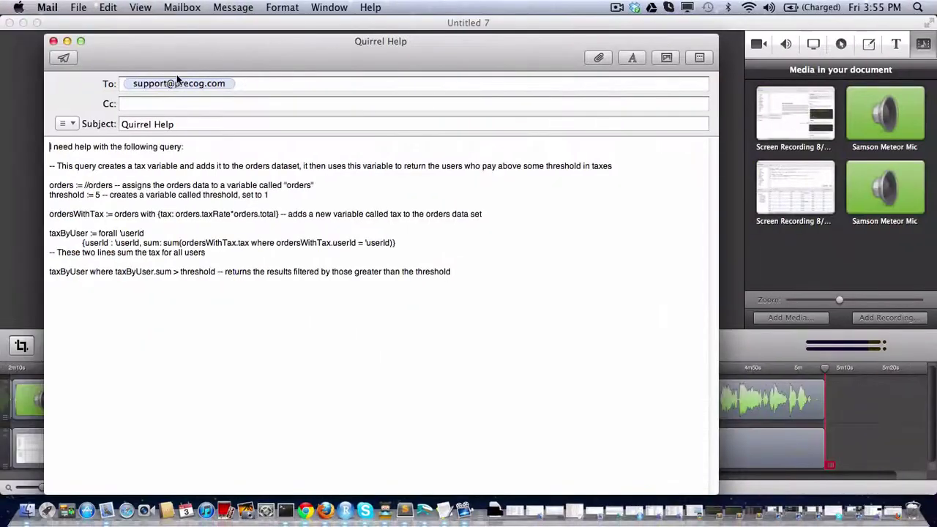
click(71, 59)
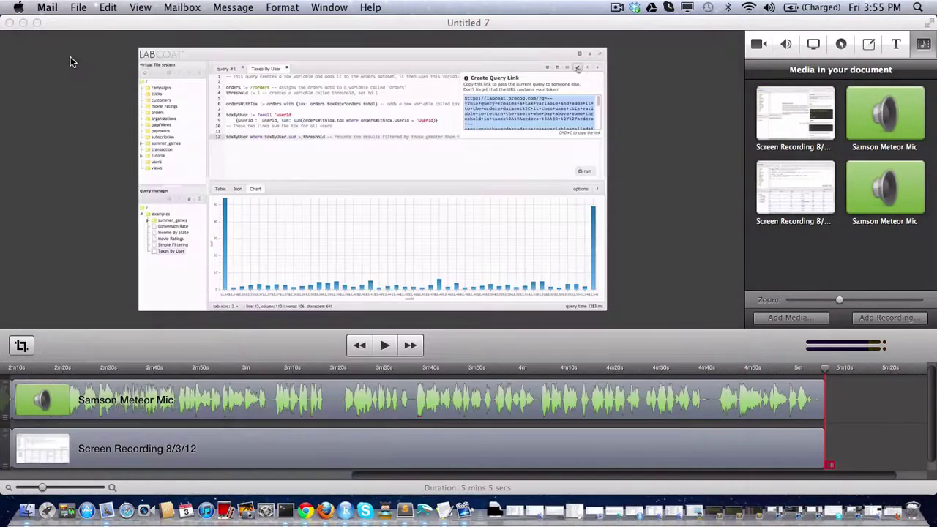
click(305, 510)
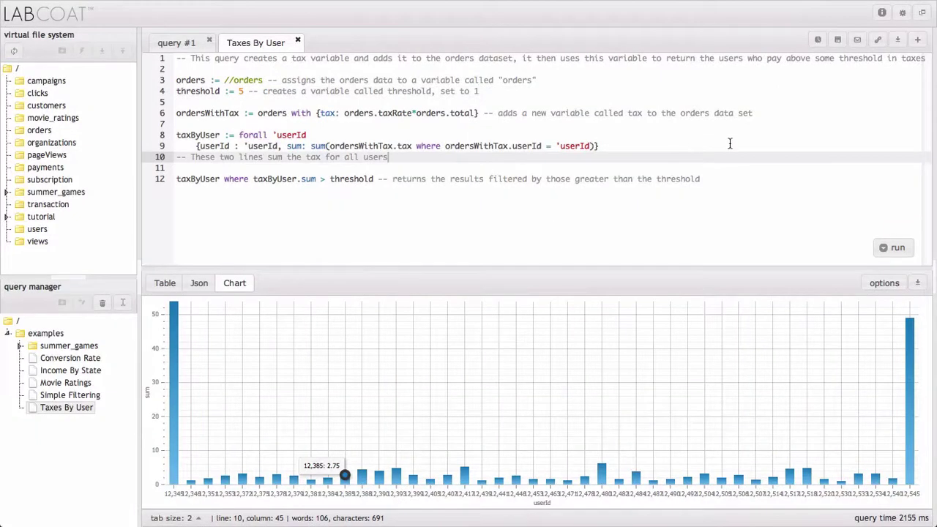
Create a shareable link for the Taxes By User query, then open two new blank query tabs
click(879, 46)
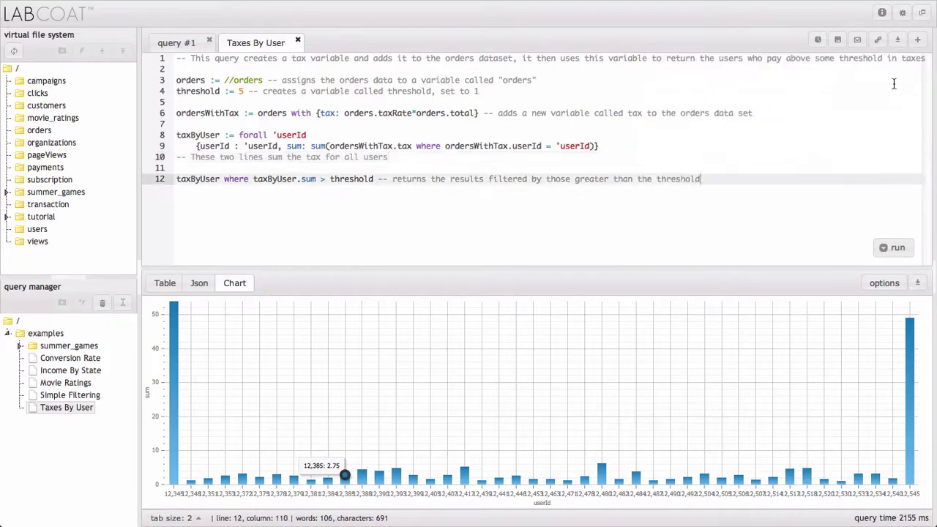
click(918, 43)
click(917, 43)
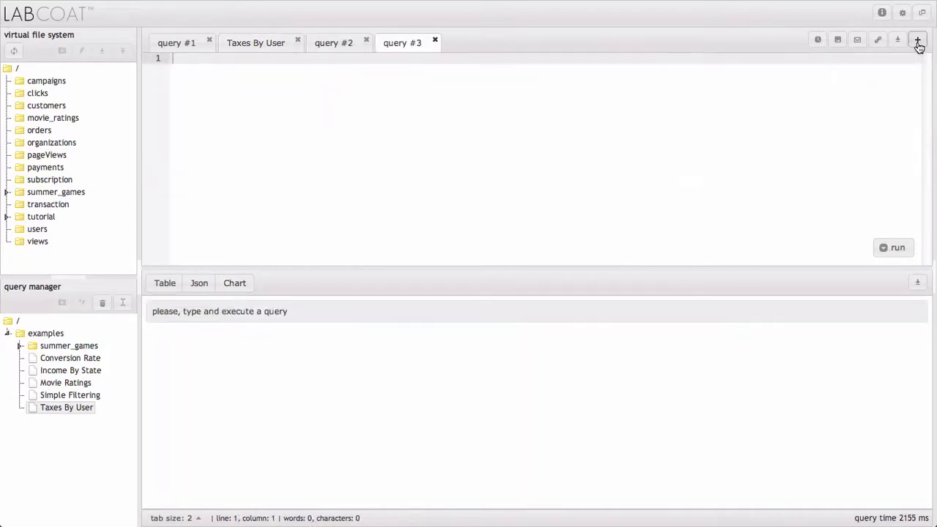